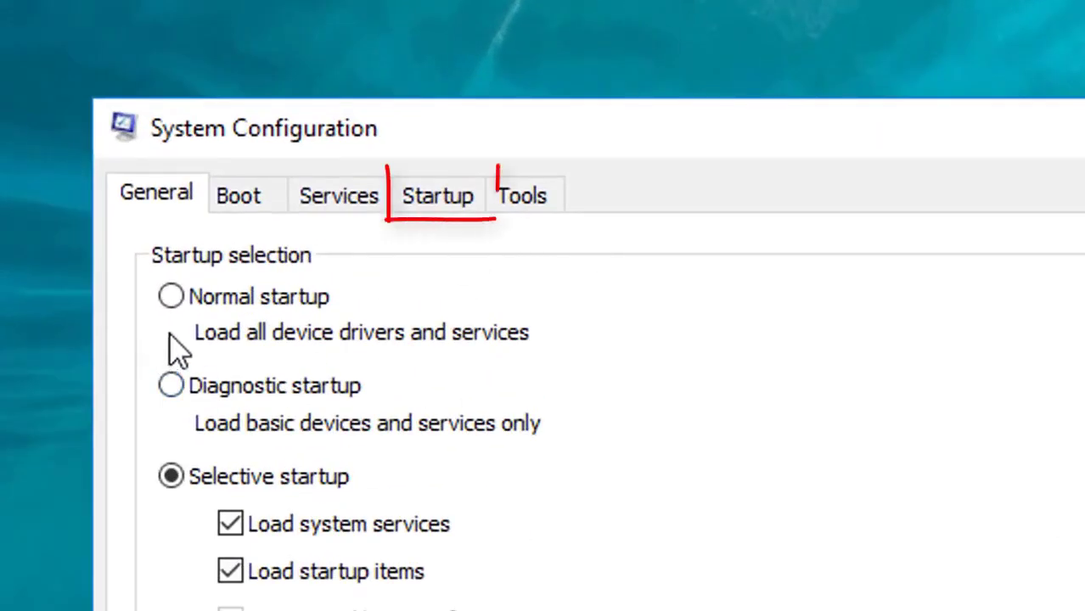
Step: Open Task Manager's startup list from System Configuration and disable Adobe GC Invoker Utility
click(452, 204)
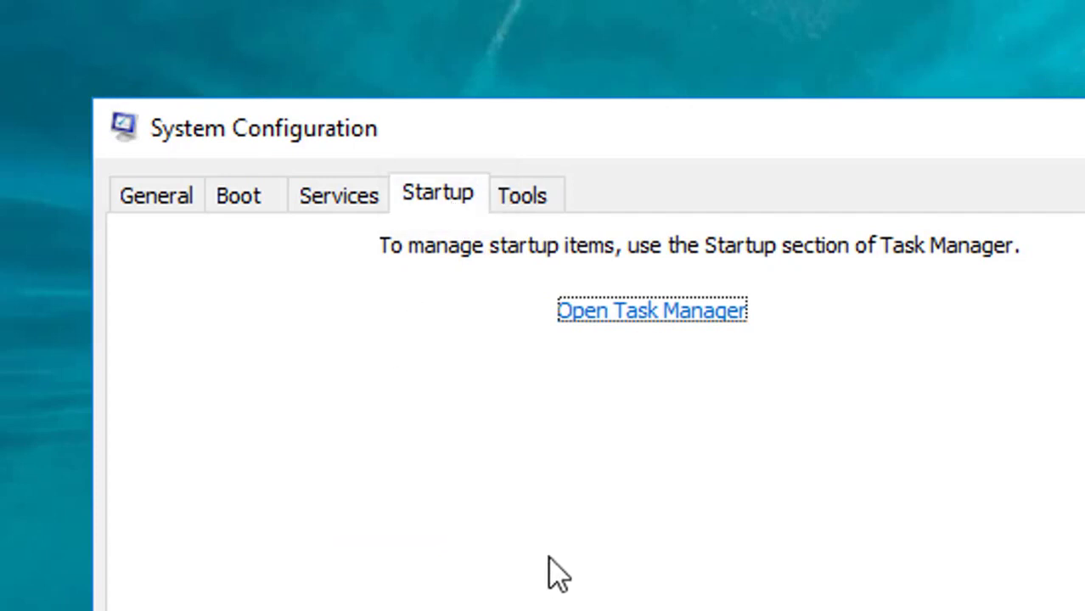
click(646, 312)
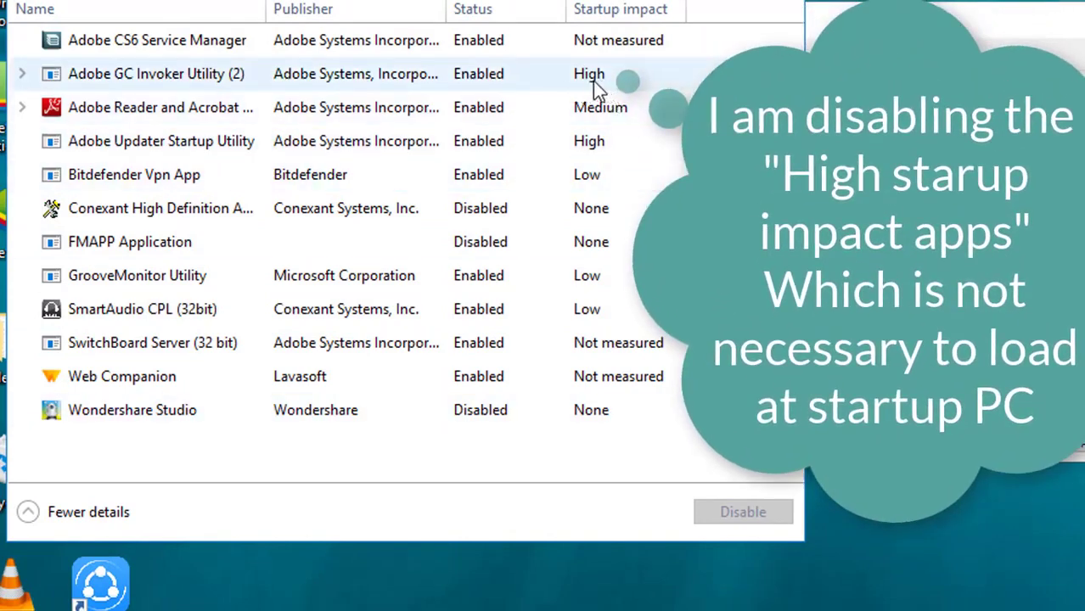
click(152, 78)
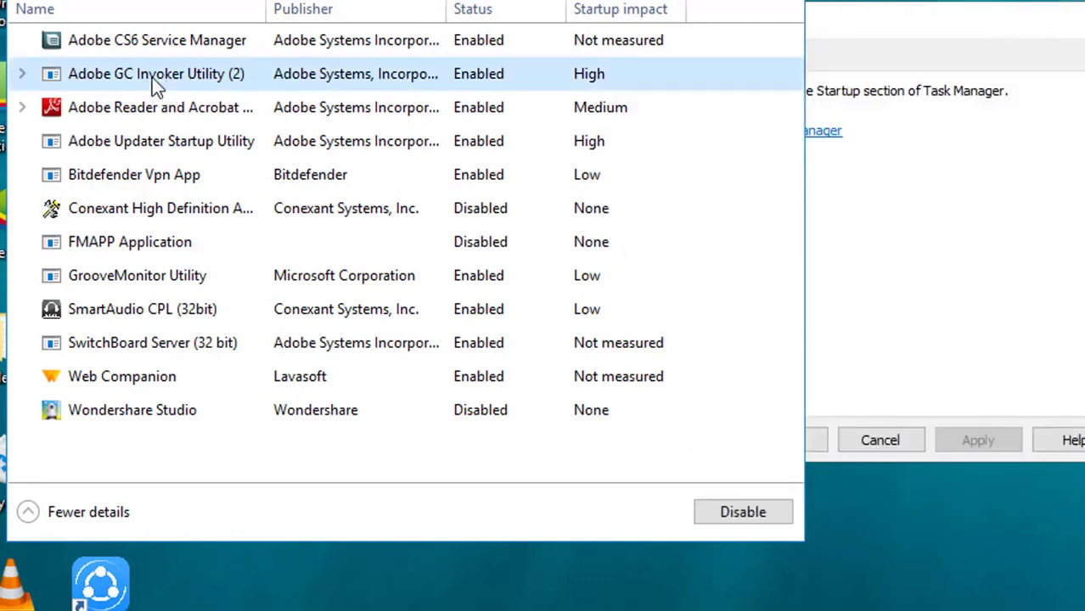
click(743, 512)
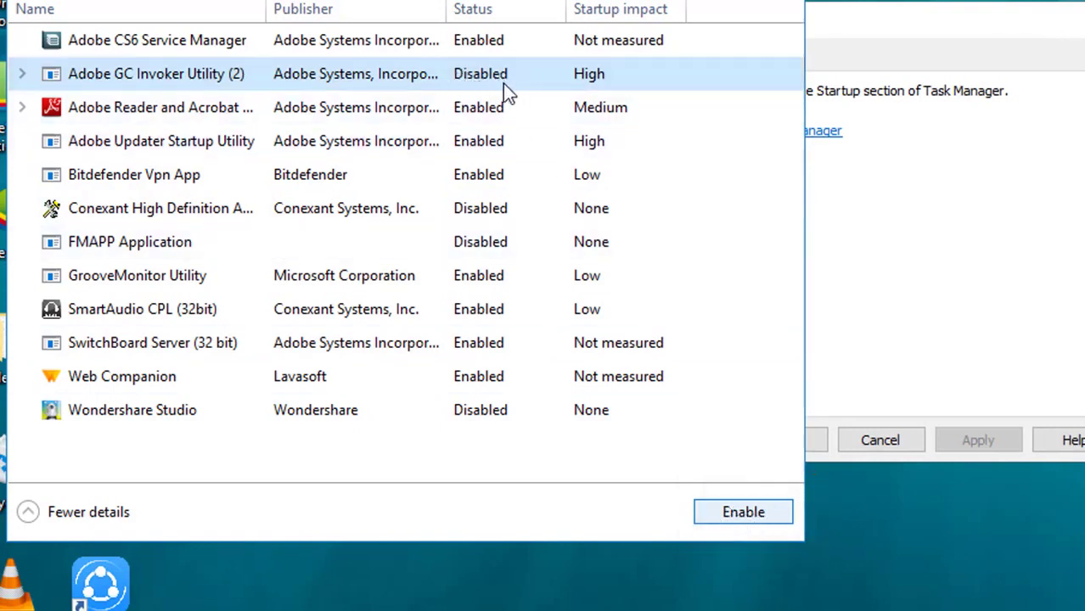
Step: Disable Adobe Updater Startup Utility and Adobe CS6 Service Manager at startup, and close Task Manager and System Configuration
click(152, 151)
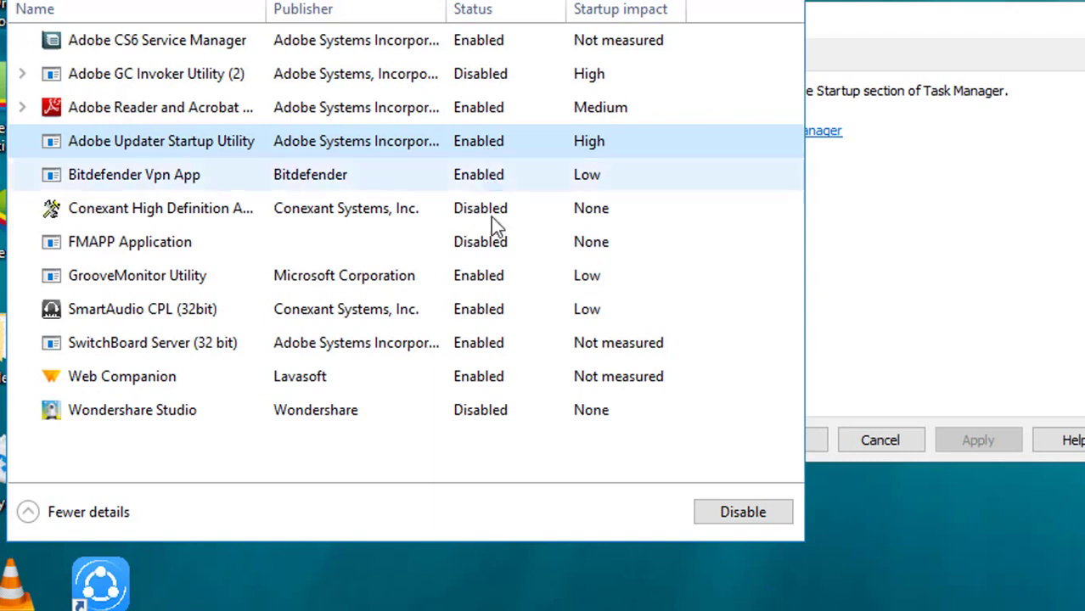
click(730, 515)
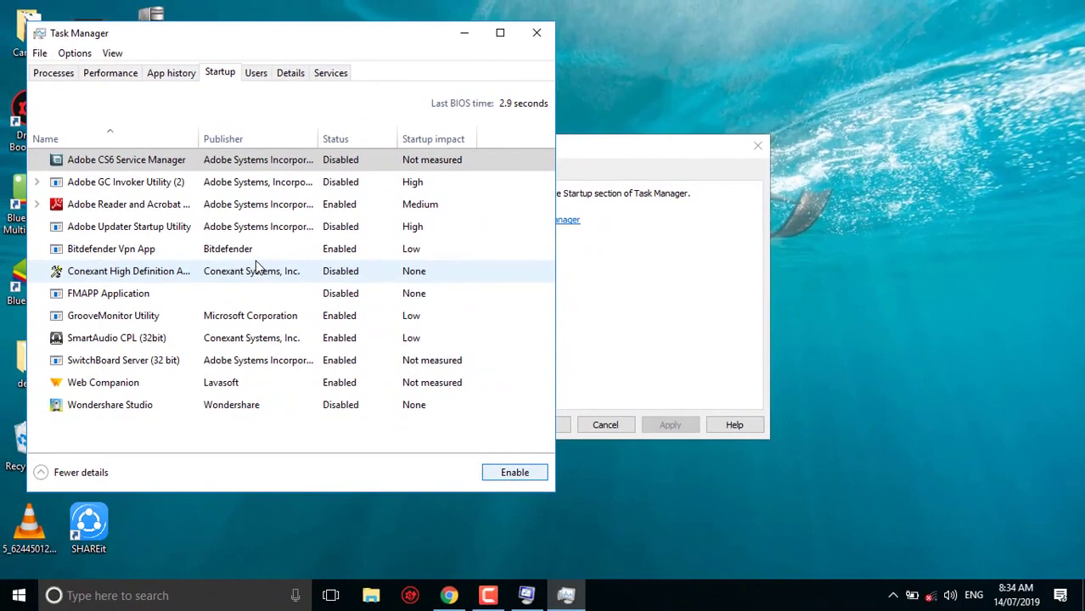
click(536, 33)
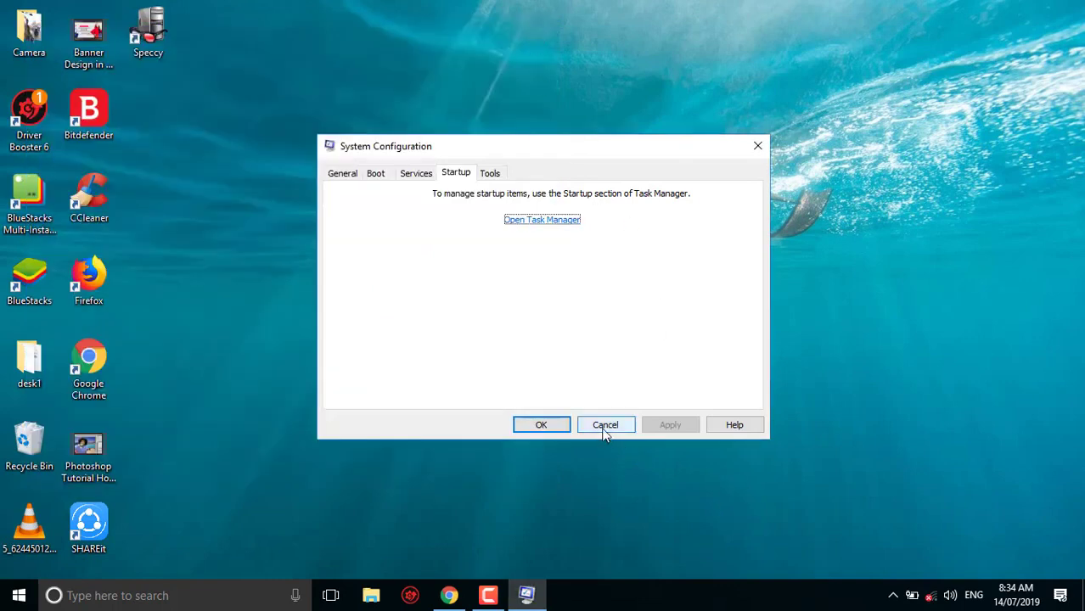
click(540, 426)
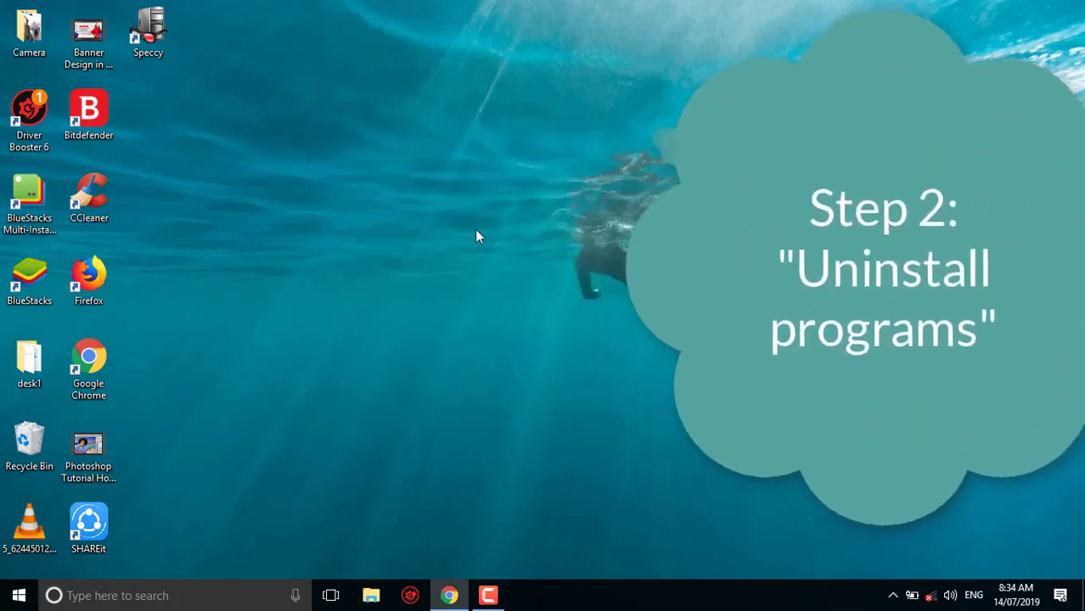
Step: Refresh the desktop and search Windows for "program" to open the Add or remove programs settings
right_click(475, 231)
click(499, 277)
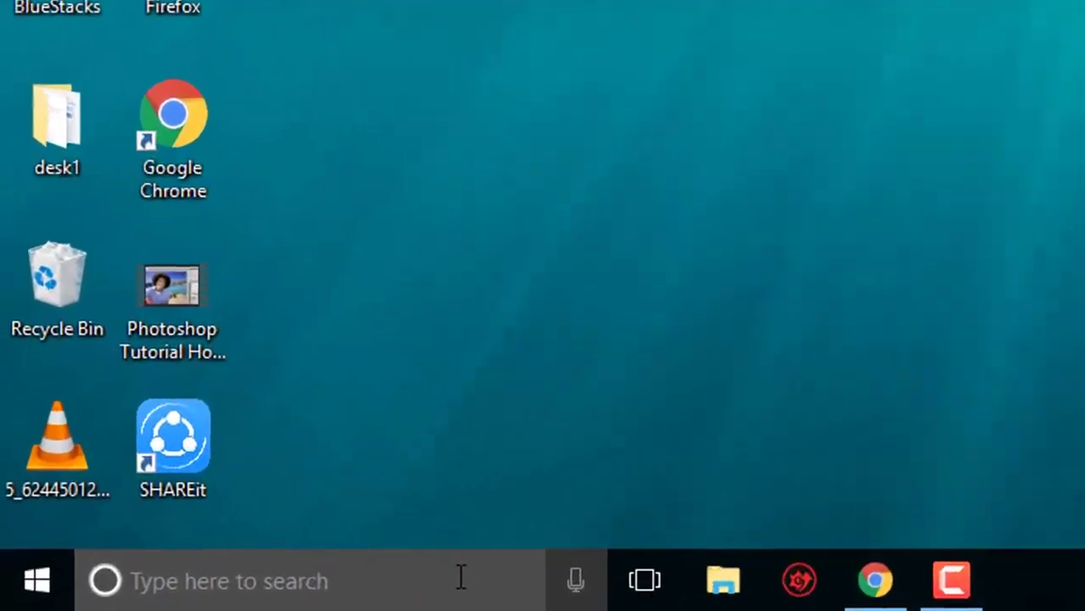
click(502, 578)
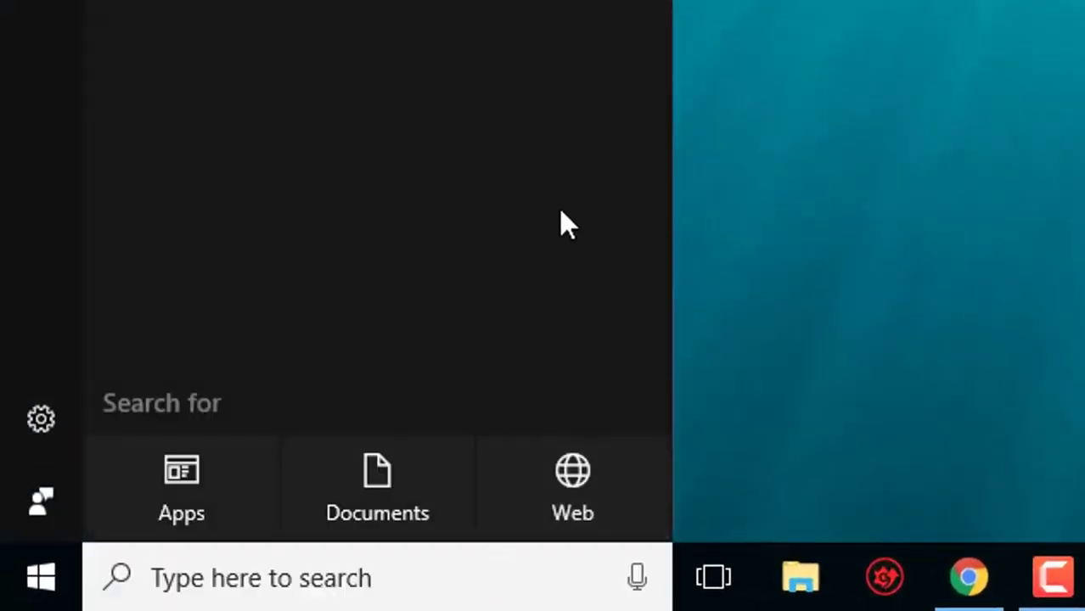
text(pro)
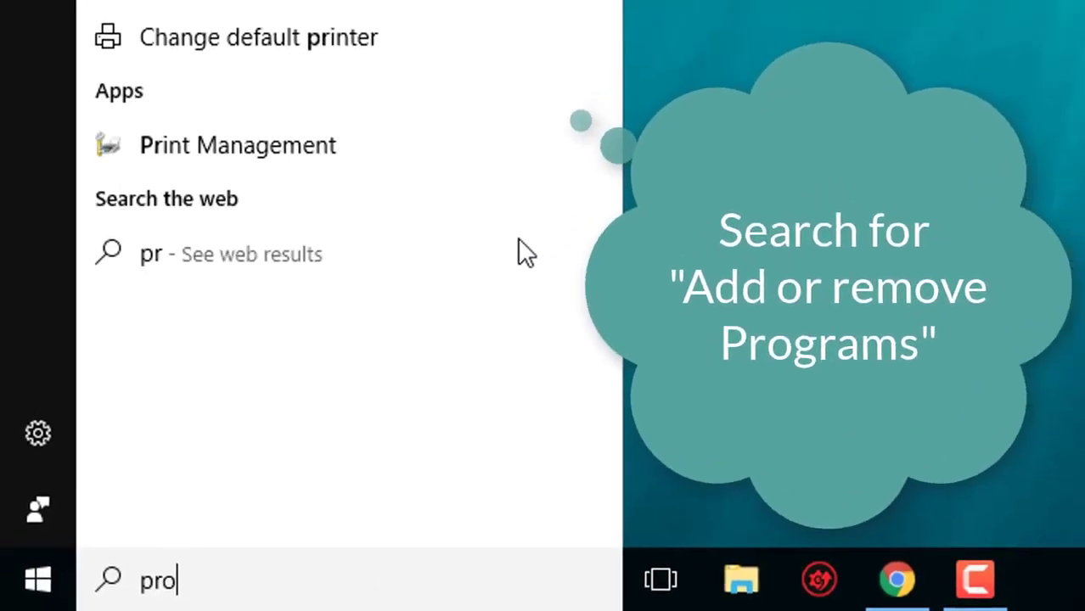
text(gram)
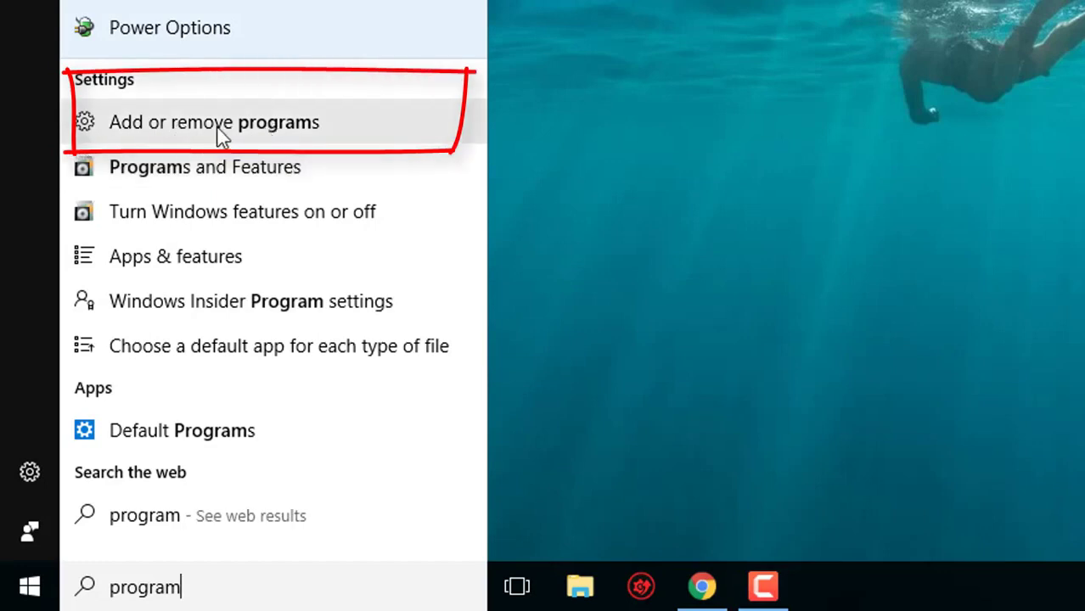
click(194, 137)
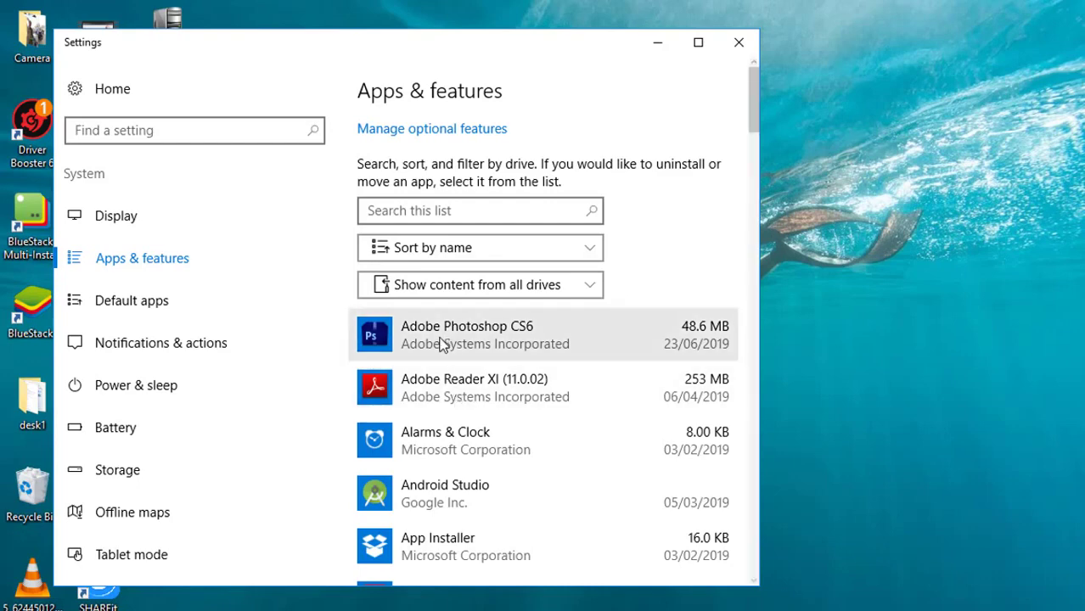
Step: Uninstall BlueStacks App Player from the installed apps list
scroll(440, 344, down, 2)
scroll(443, 384, down, 2)
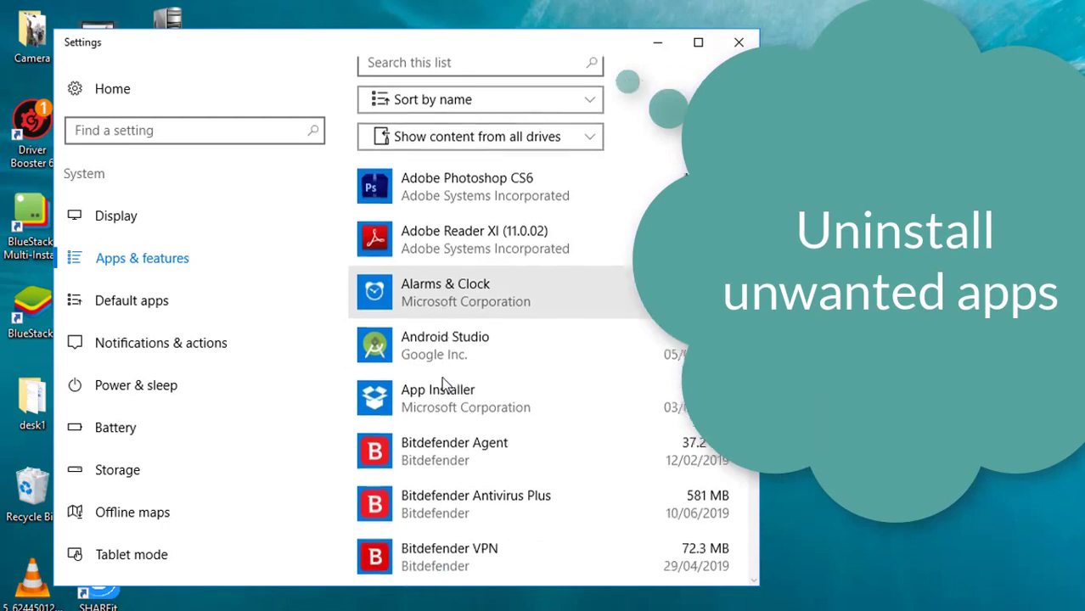
scroll(429, 383, down, 2)
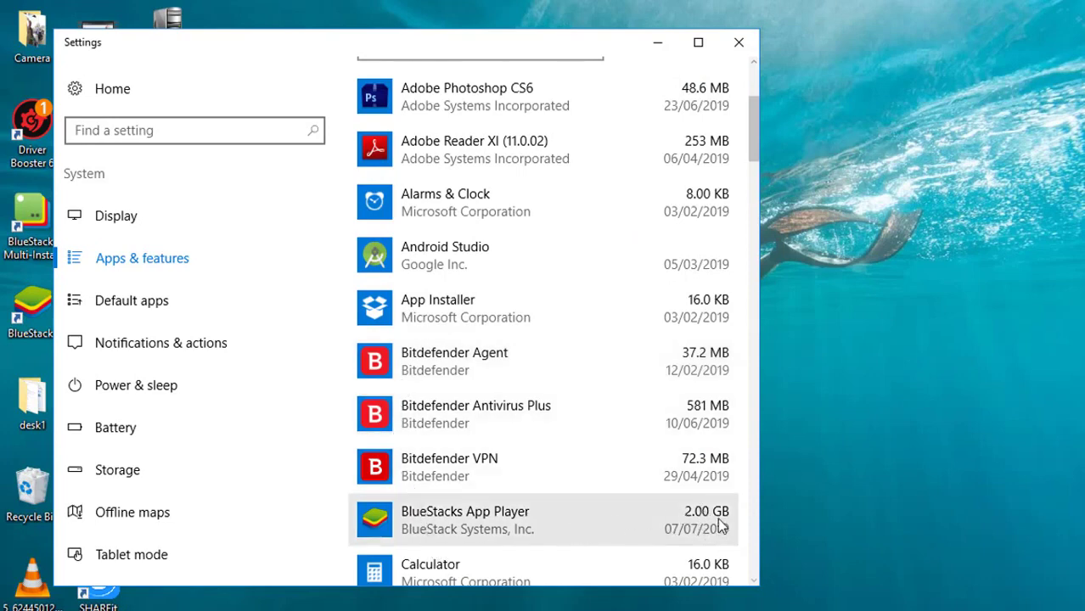
click(467, 514)
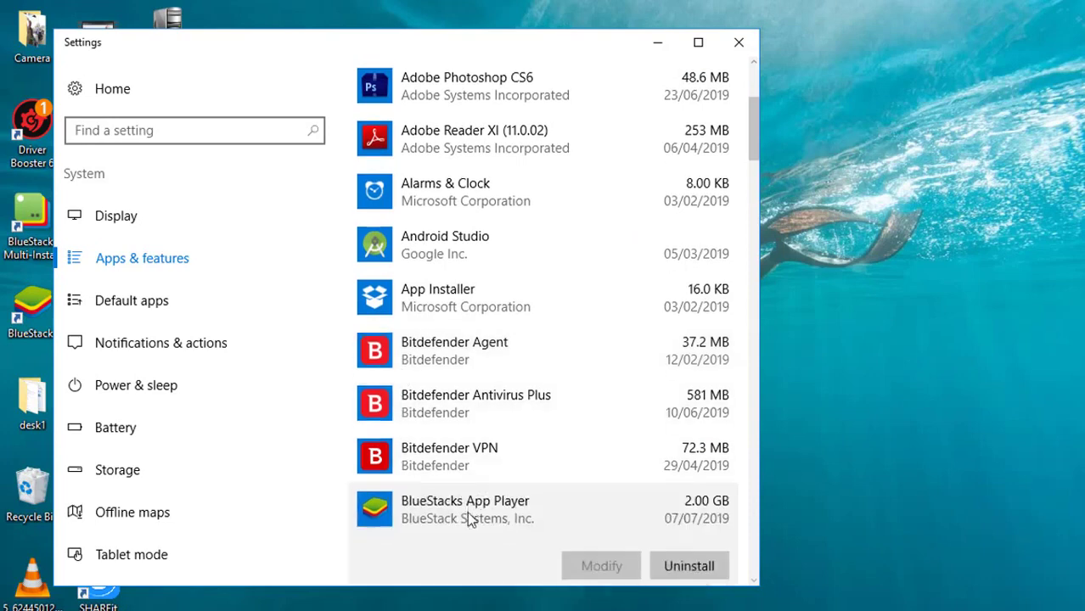
click(677, 501)
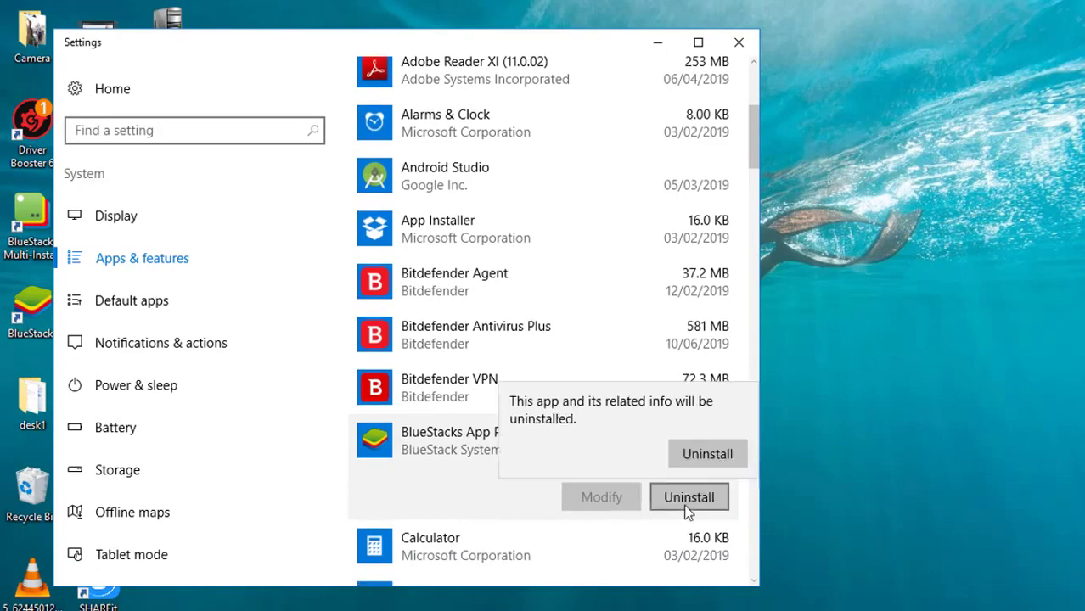
click(709, 458)
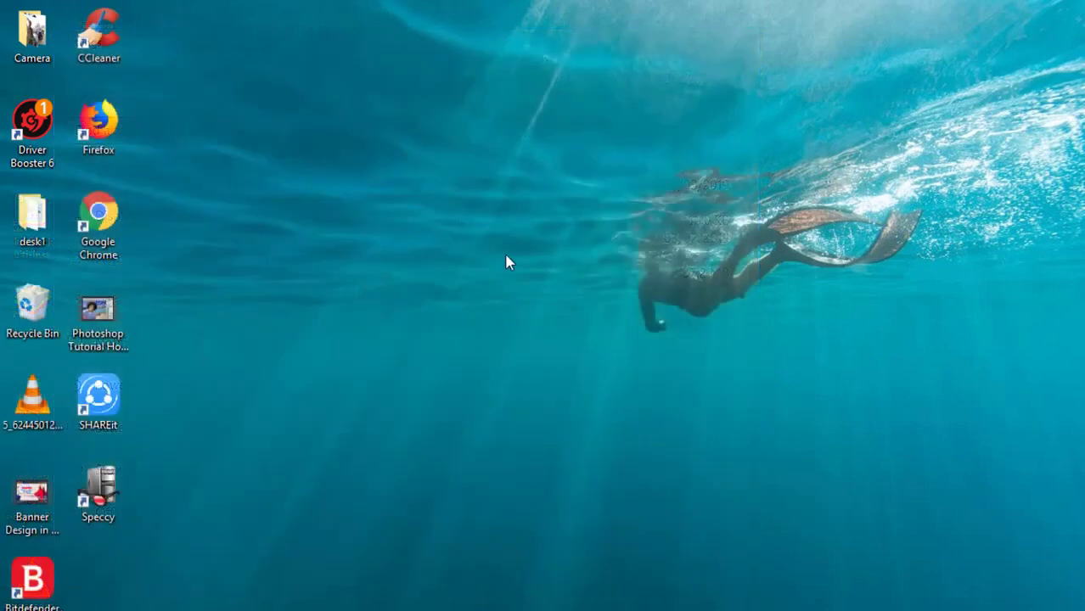
Step: Refresh the desktop and search for "power" to reach the additional power settings through Power & sleep settings
right_click(506, 257)
click(544, 309)
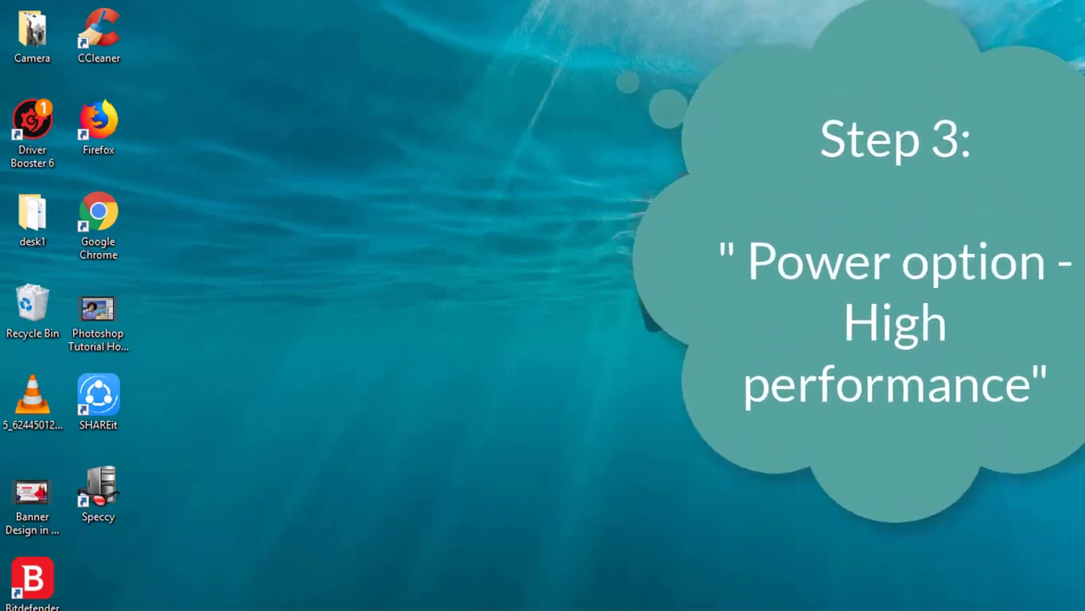
key(super+s)
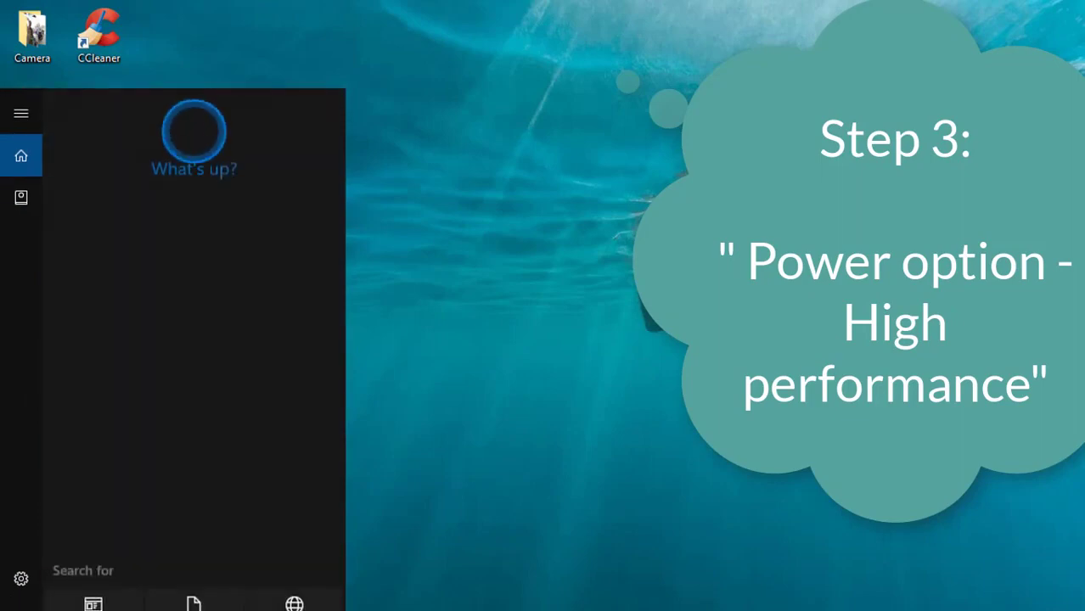
text(power)
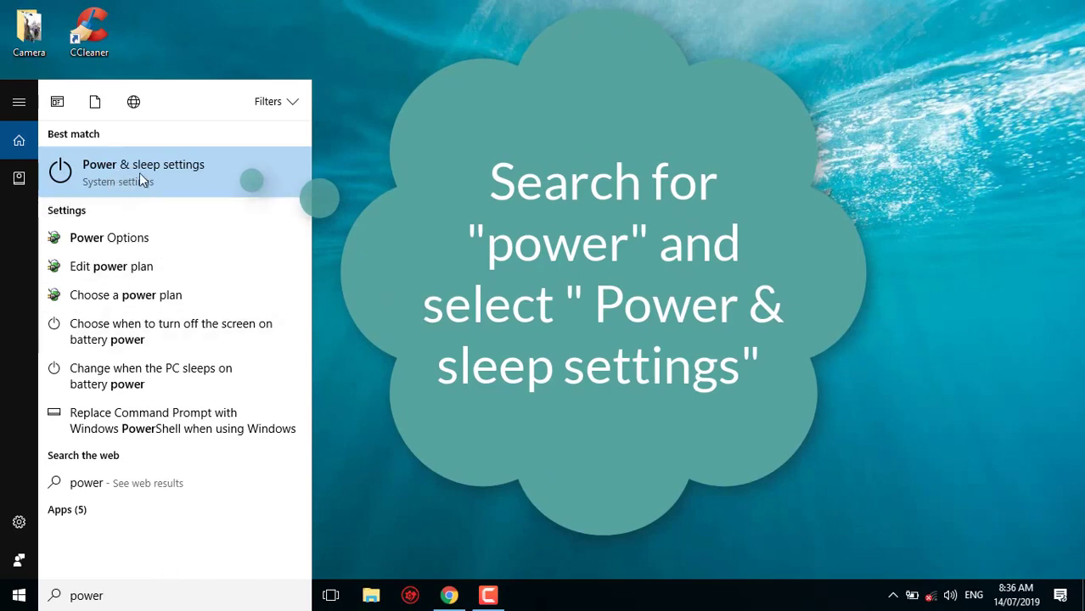
click(141, 176)
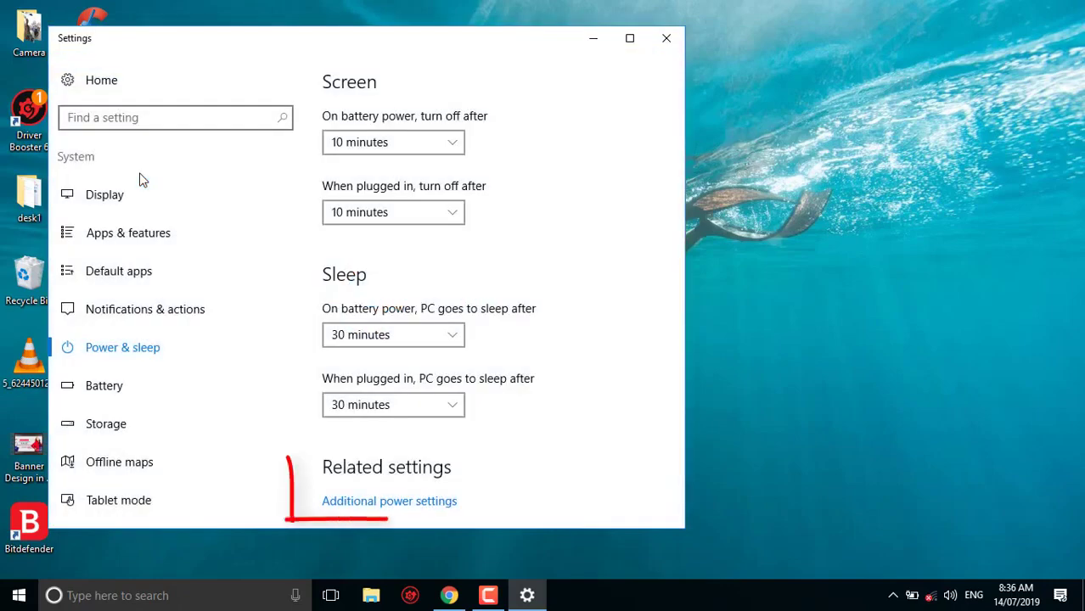
click(401, 513)
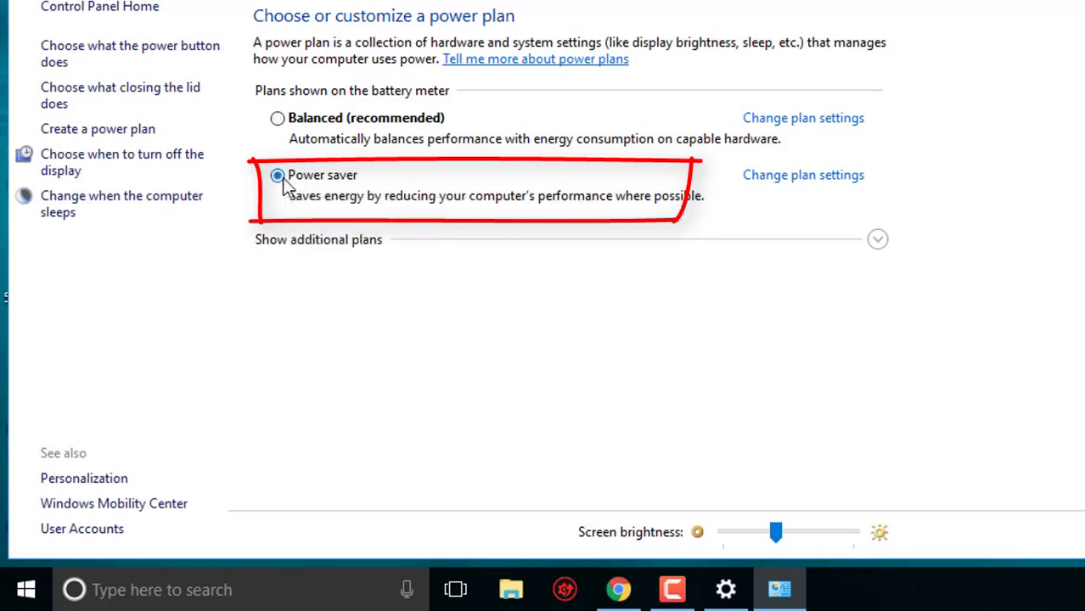
Step: Show the additional power plans, select the High performance plan and lower the screen brightness to slightly above half
click(883, 245)
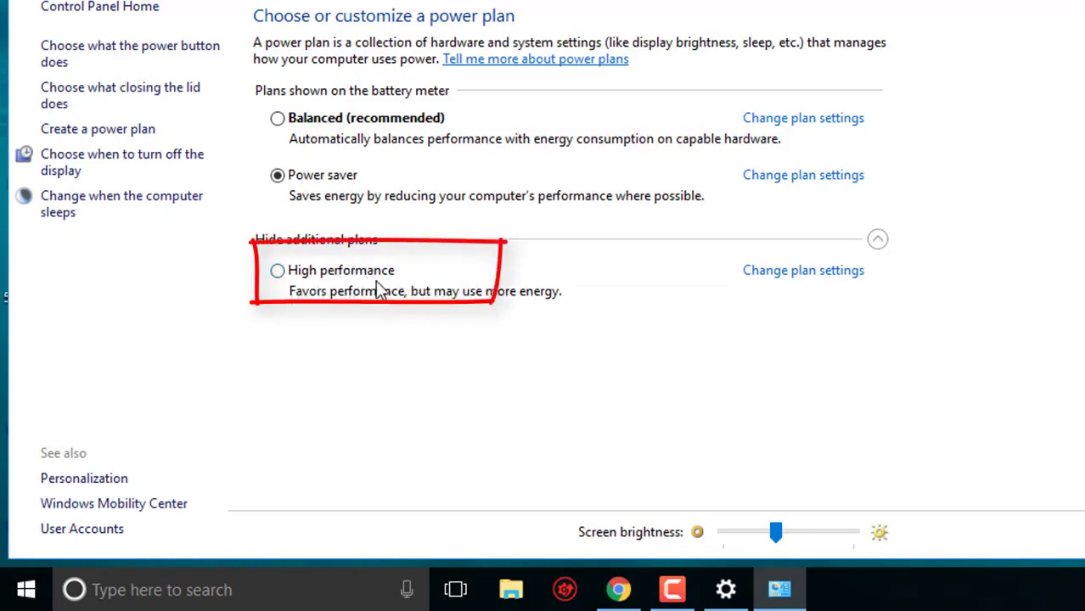
click(277, 271)
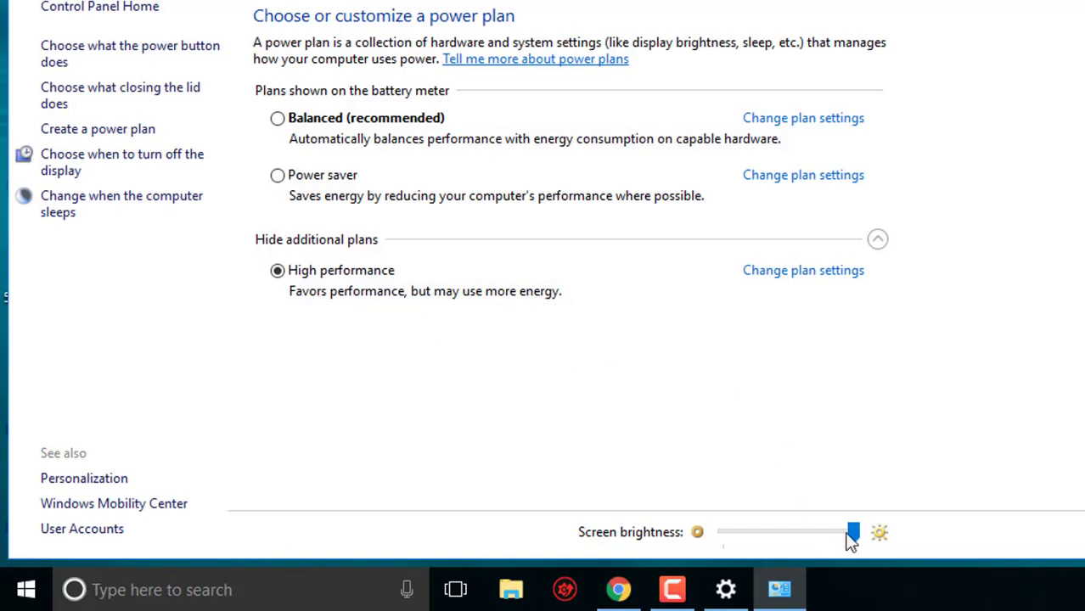
drag(853, 532, 801, 541)
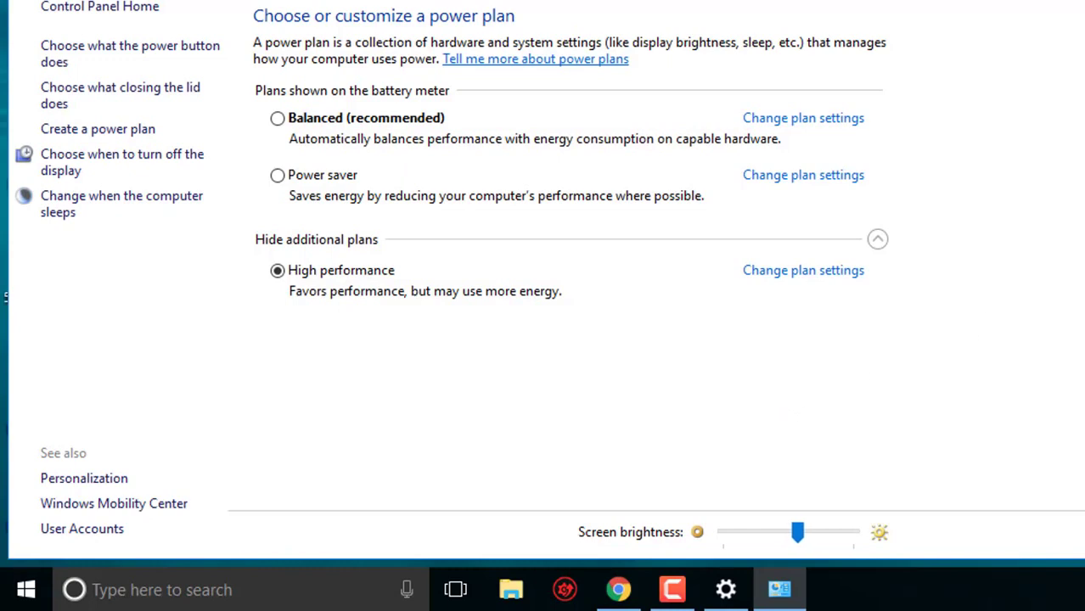
Step: Close the power plan and Settings windows, and refresh the desktop
click(1054, 12)
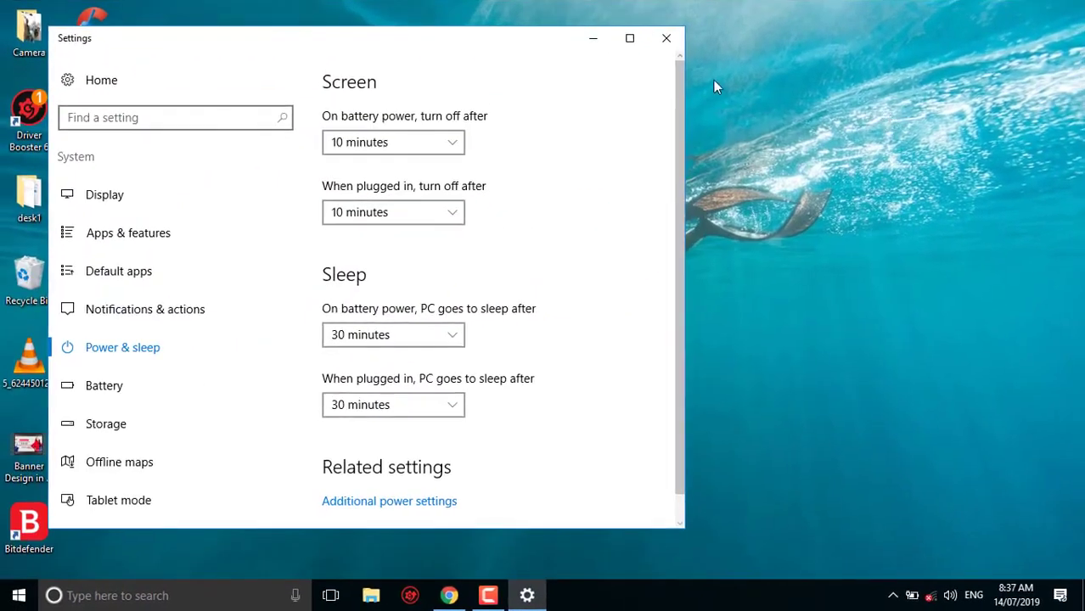
click(667, 38)
right_click(476, 160)
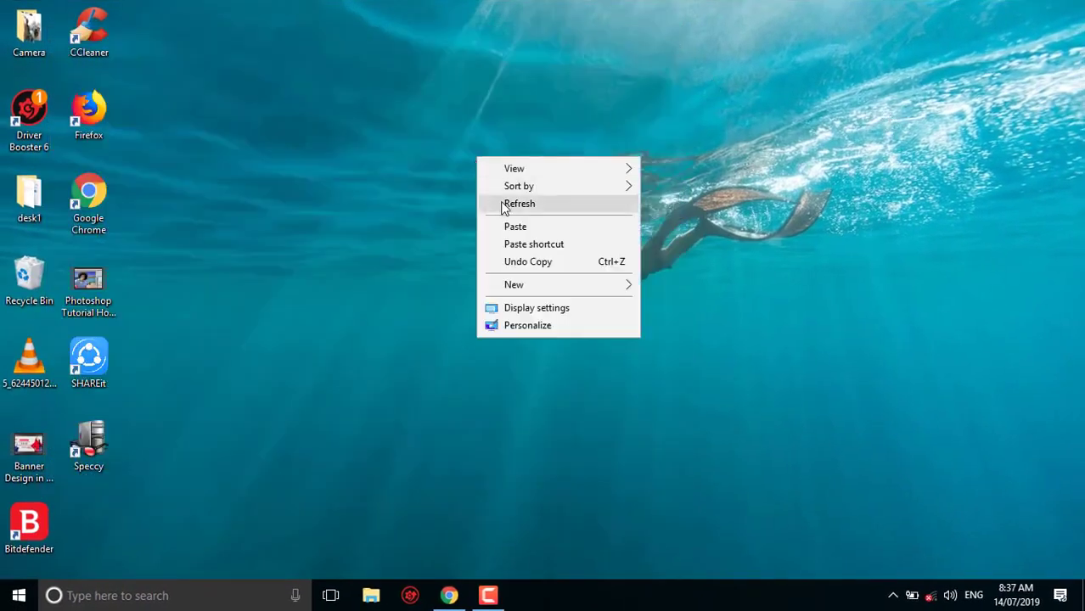
click(506, 203)
right_click(494, 184)
click(538, 231)
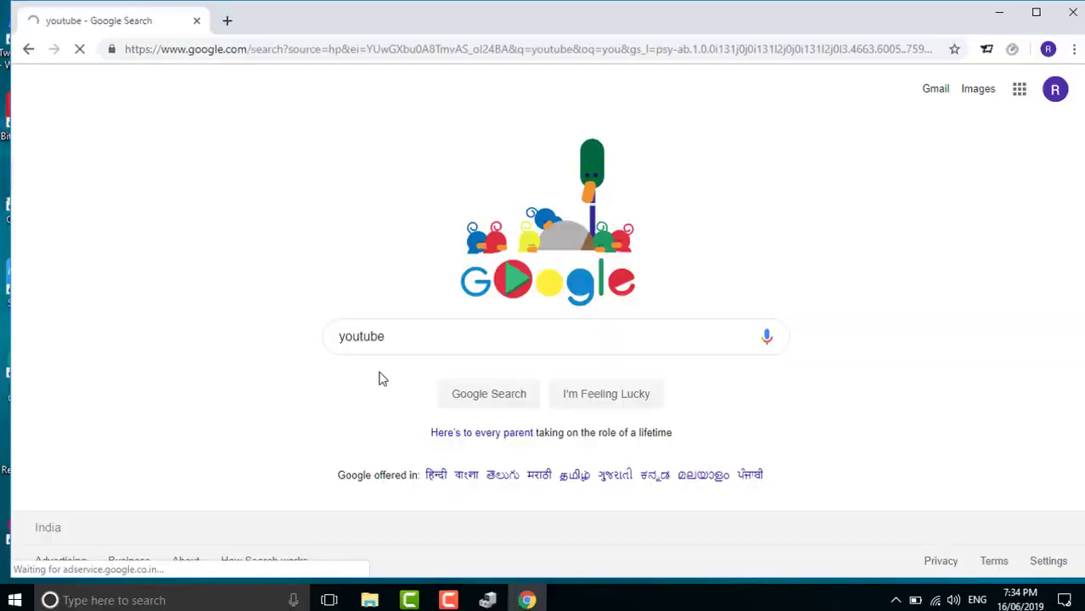
Step: Open YouTube in Chrome from the Google results and search for "easy classes" to open the Easy classes channel
click(176, 211)
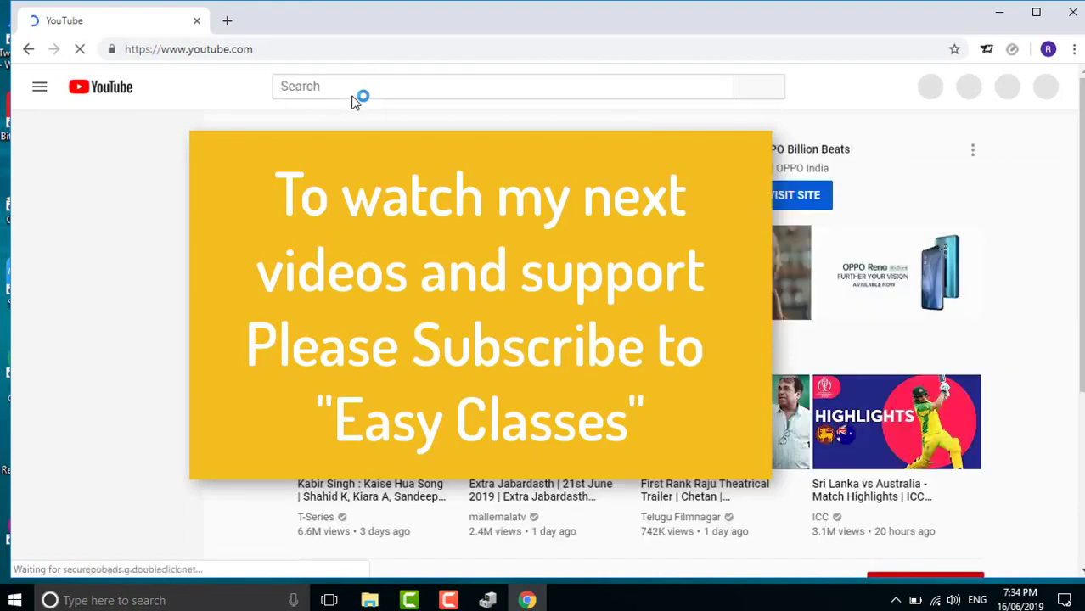
click(350, 89)
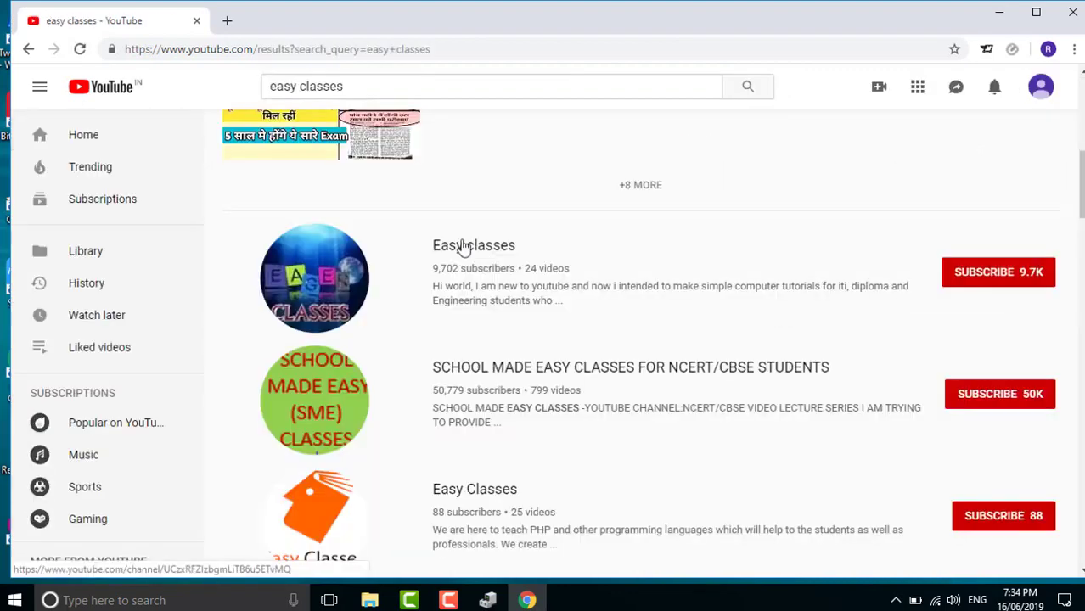
click(464, 246)
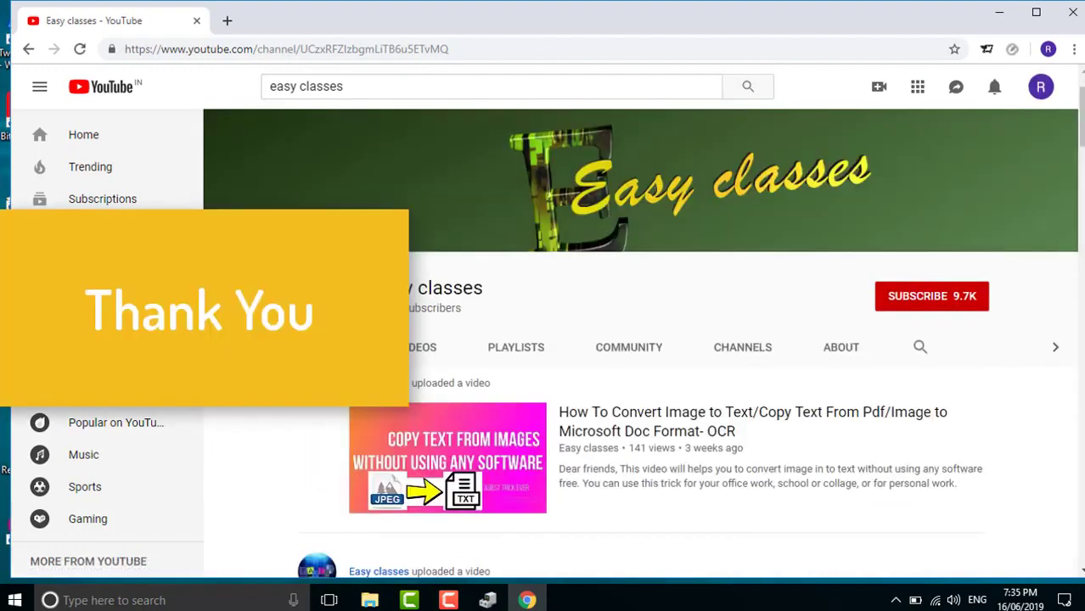
Step: Look through the uploaded videos on the Easy classes channel's home page
scroll(645, 340, down, 2)
scroll(645, 340, down, 1)
scroll(645, 340, down, 11)
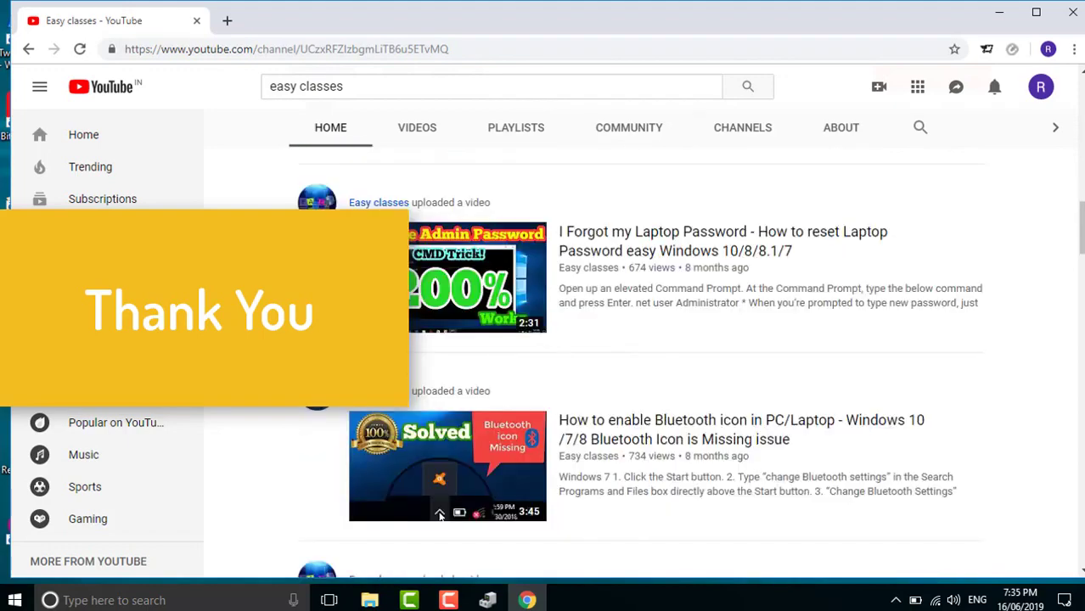
scroll(645, 339, down, 3)
scroll(440, 276, down, 3)
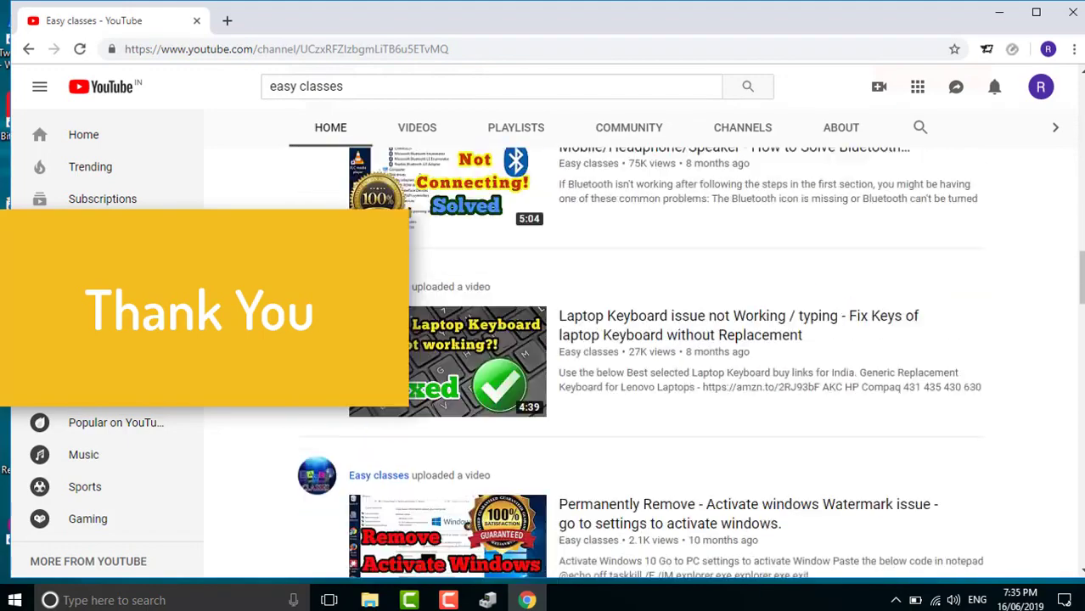
scroll(322, 282, down, 3)
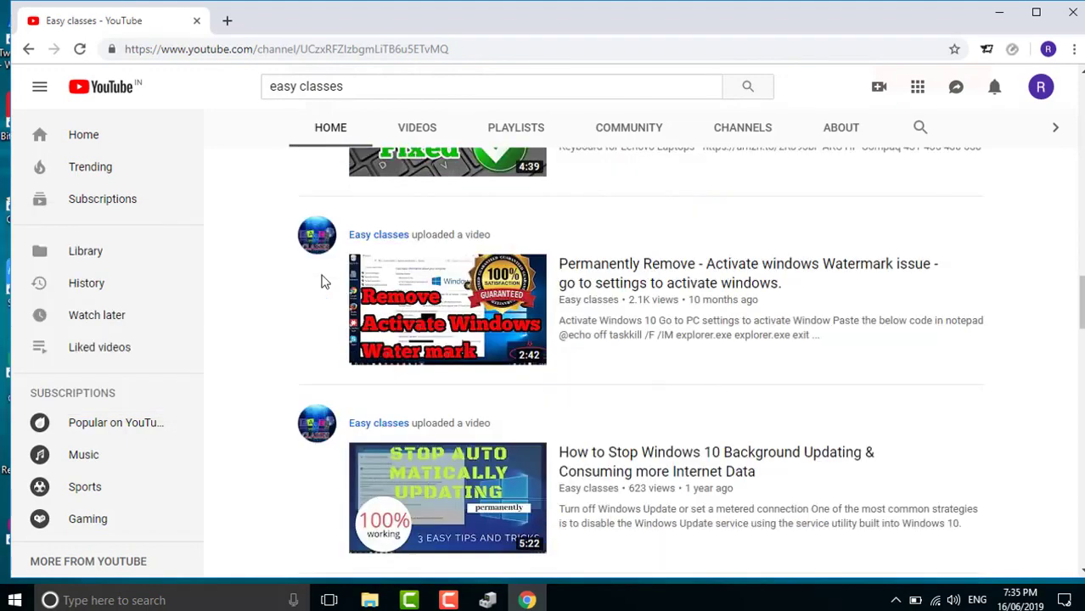
scroll(323, 282, down, 2)
scroll(323, 282, down, 3)
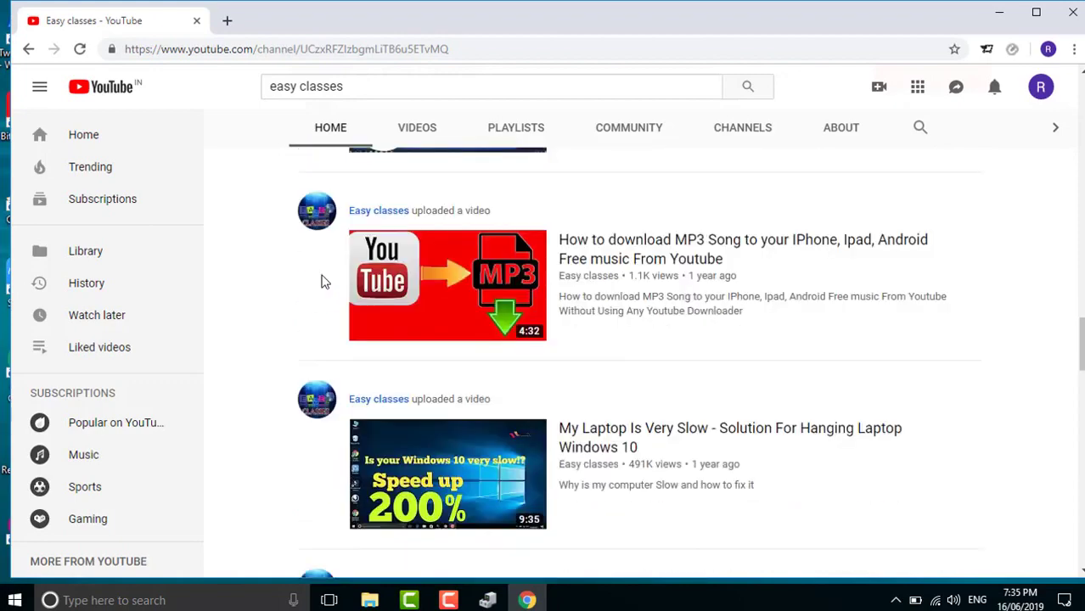
scroll(322, 282, down, 3)
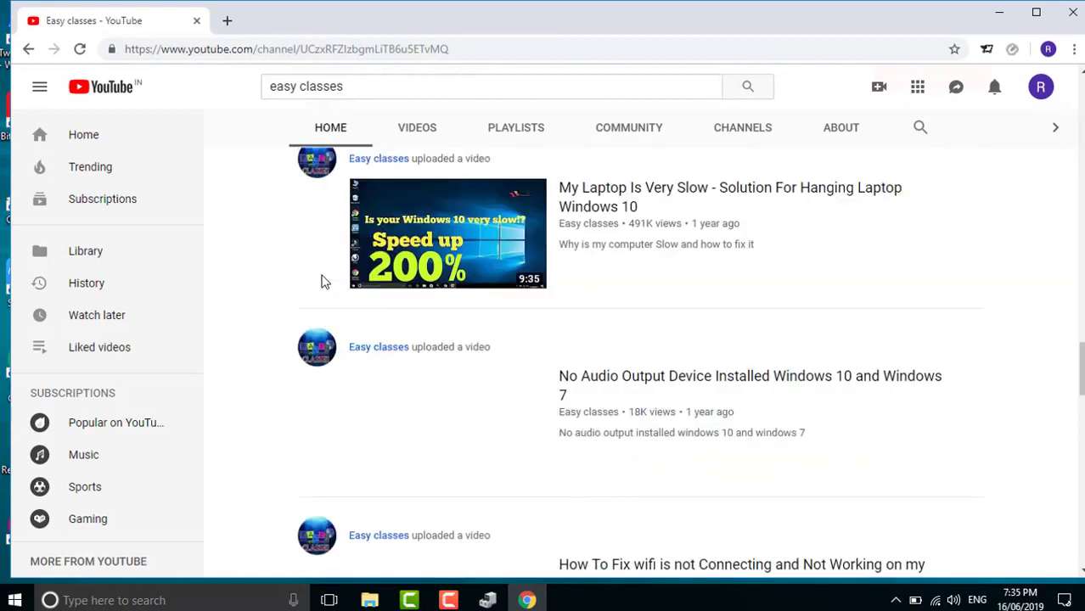
scroll(323, 282, down, 1)
scroll(322, 282, up, 1)
scroll(322, 282, down, 2)
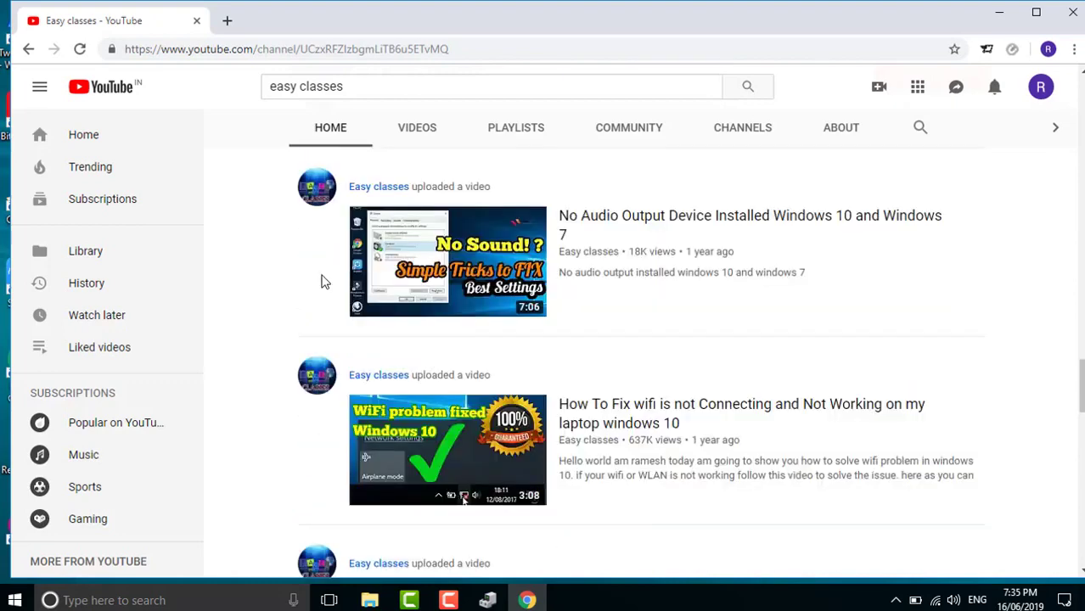
scroll(323, 282, up, 5)
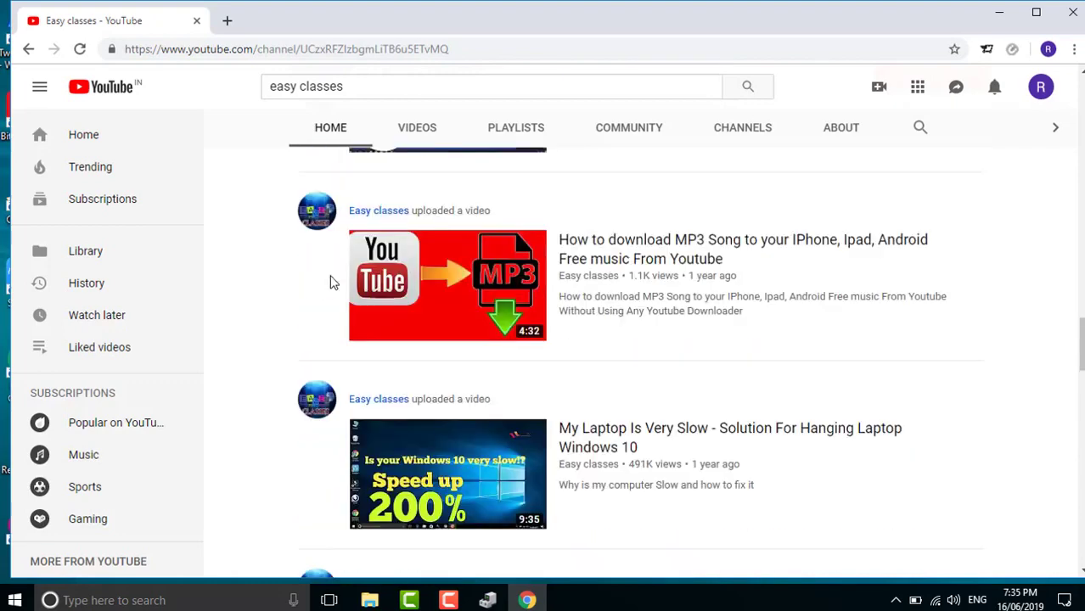